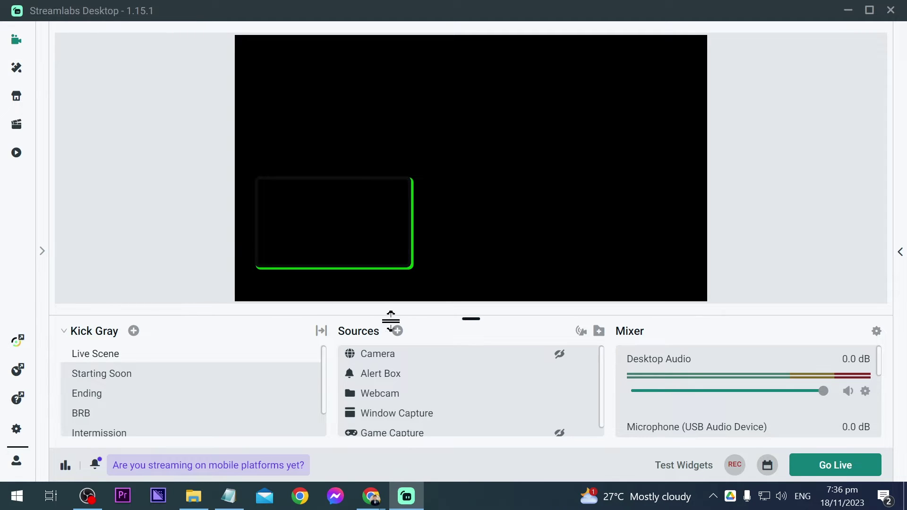
Unhide the Camera source so the webcam feed shows on the canvas, then deselect it.
click(558, 356)
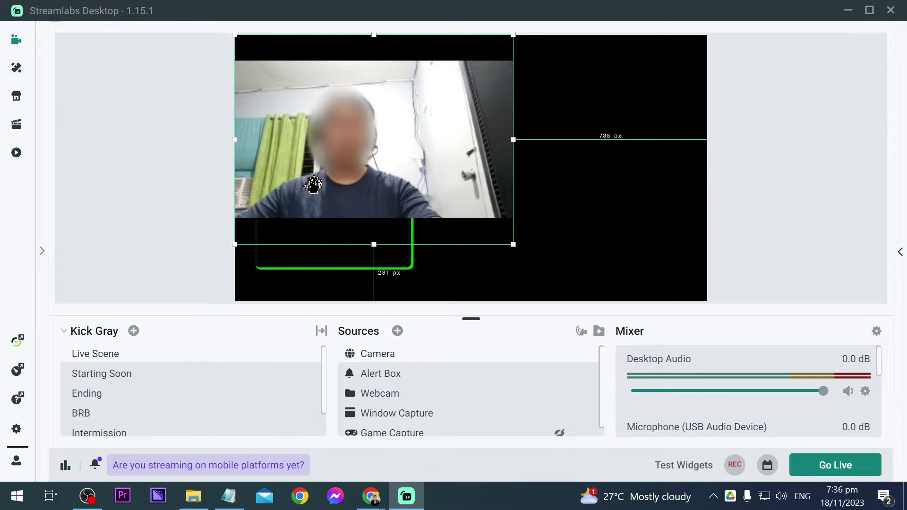
click(221, 201)
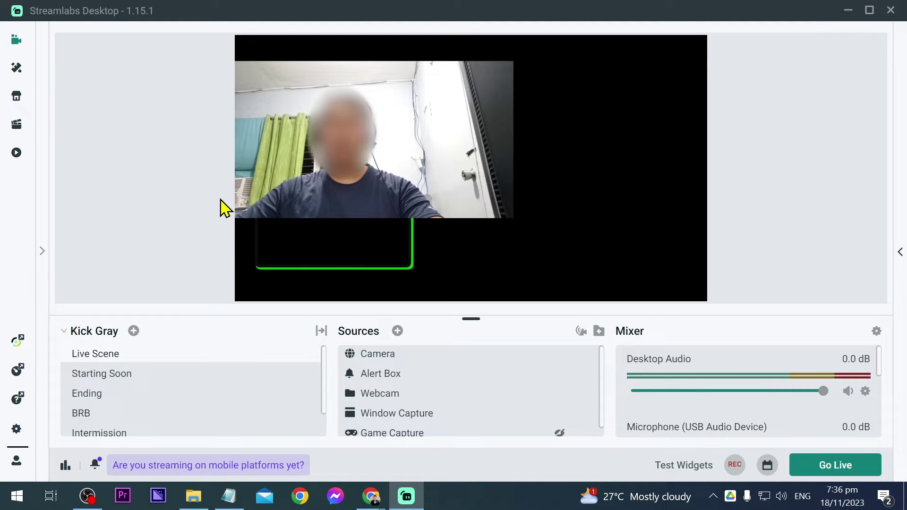
From the Camera's Edit Filters window, add a Color Correction filter with default settings.
right_click(423, 361)
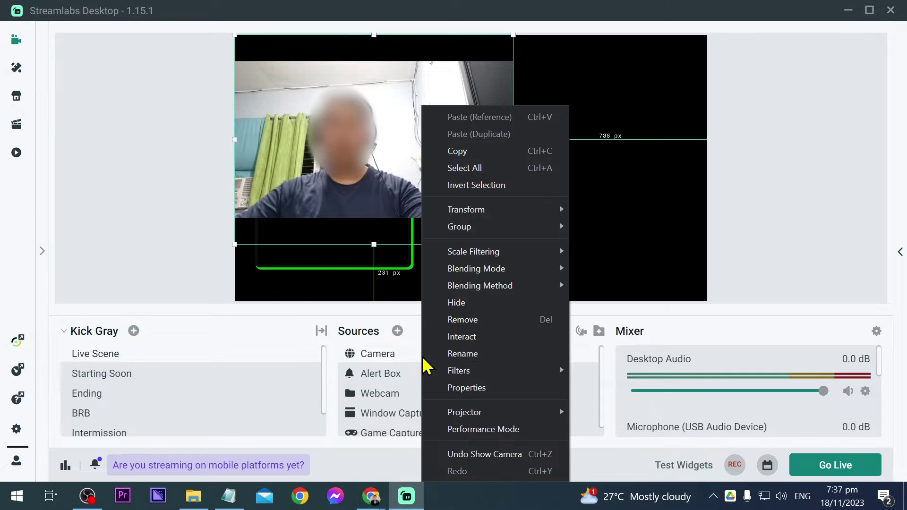
mouse_move(455, 371)
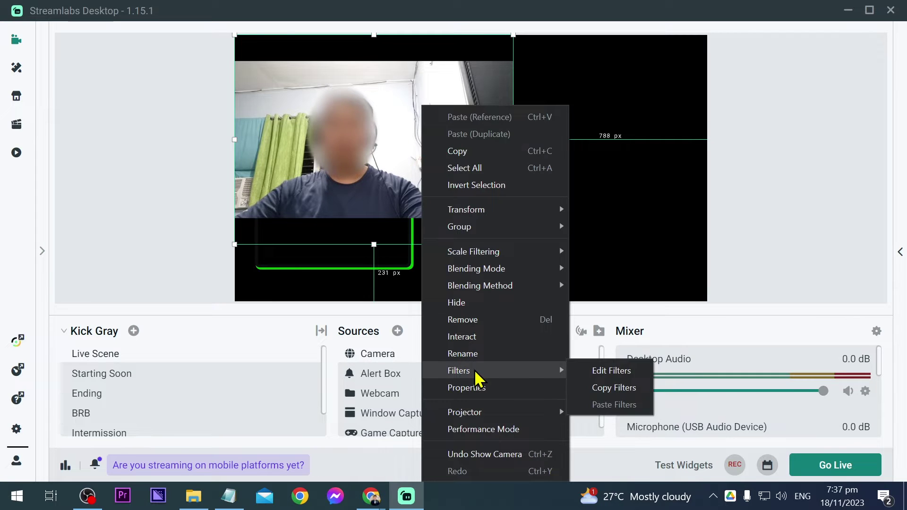
click(604, 374)
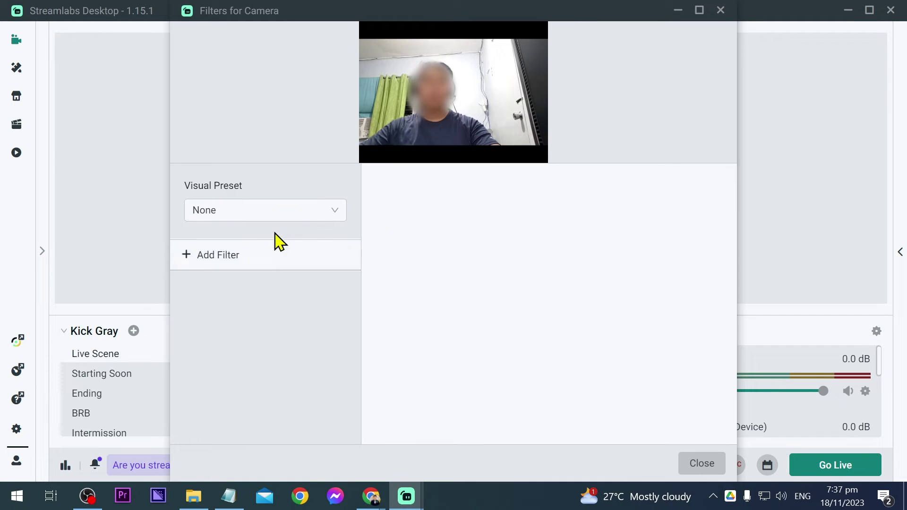
click(272, 265)
click(407, 126)
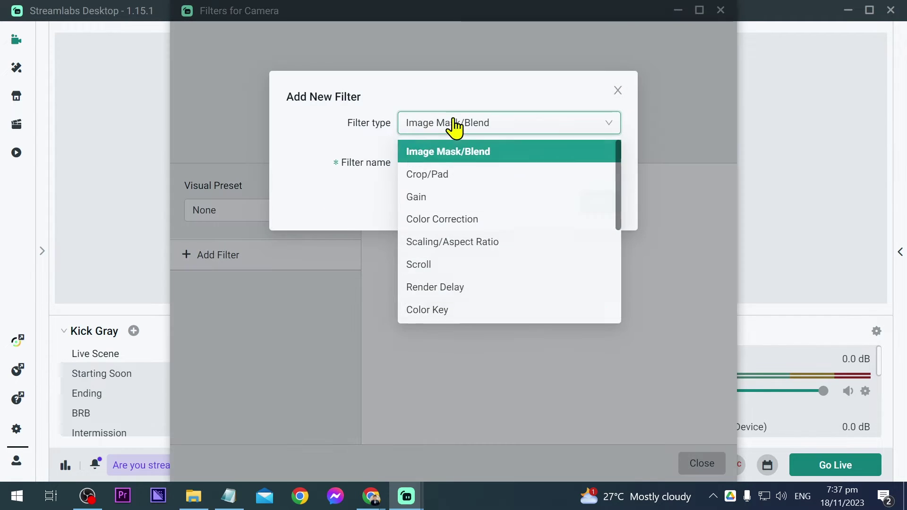
click(436, 220)
click(589, 203)
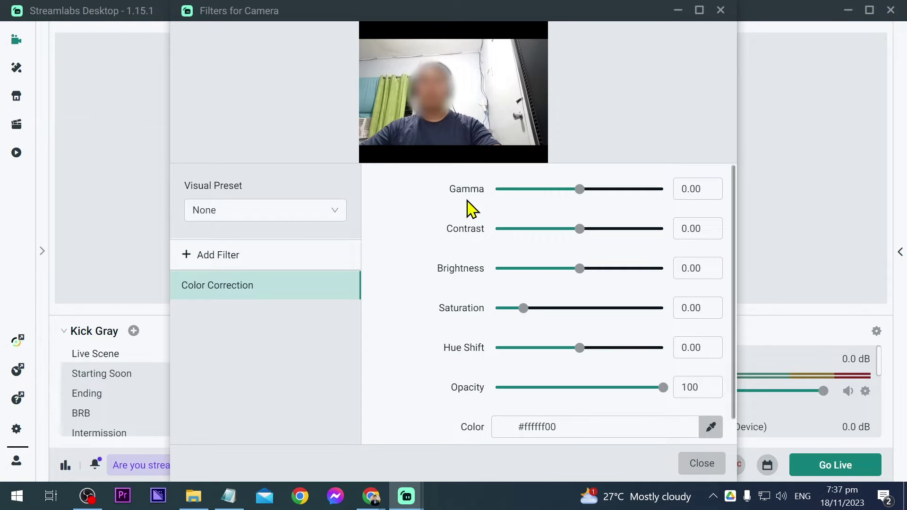
Raise the Color Correction Gamma, then bring it back down to 0.08.
drag(579, 189, 608, 200)
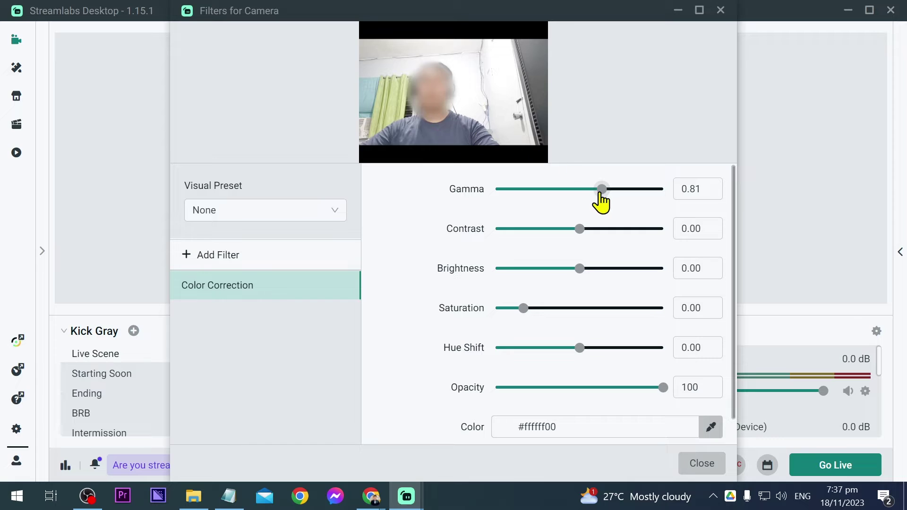
drag(601, 189, 580, 195)
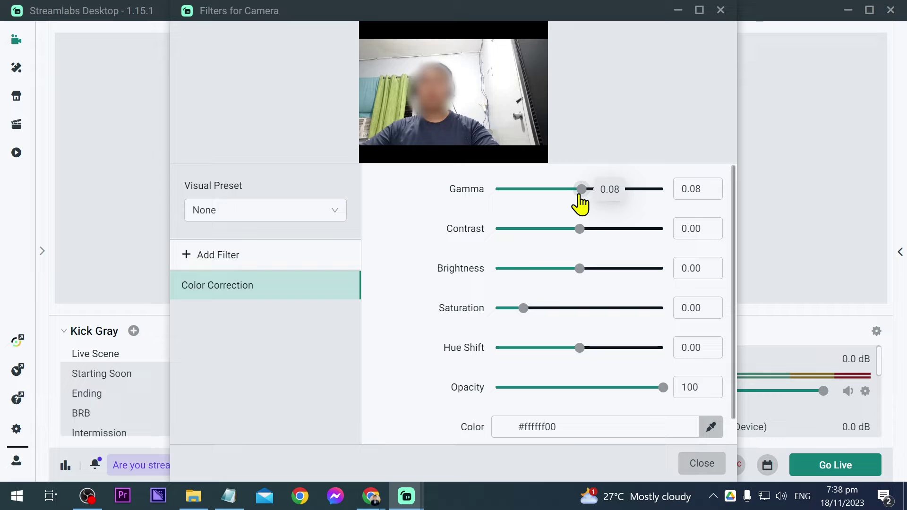
mouse_move(582, 277)
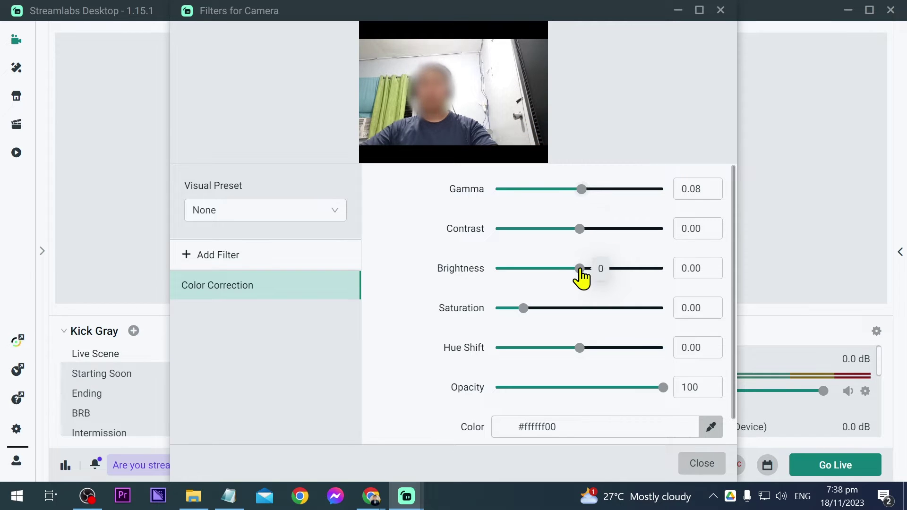
Adjust Brightness with the slider and spin arrows, landing at -0.08.
drag(581, 270, 587, 270)
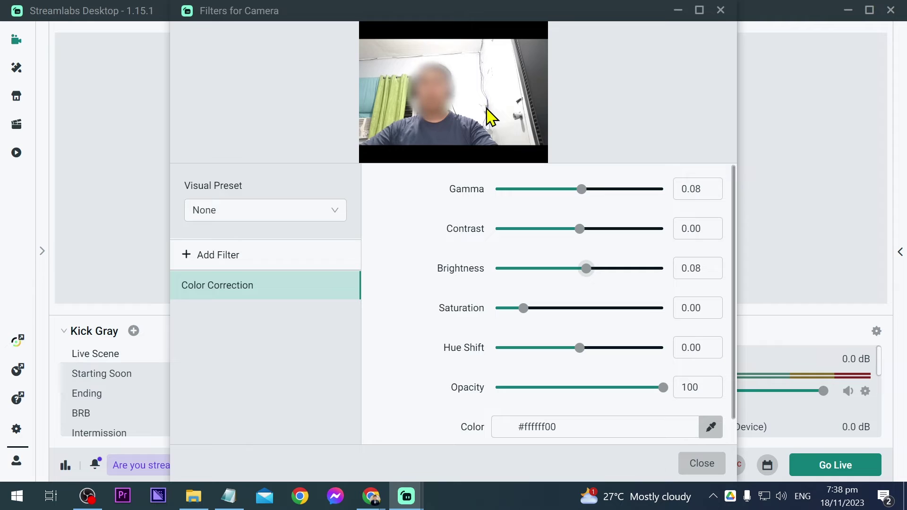
drag(586, 270, 577, 272)
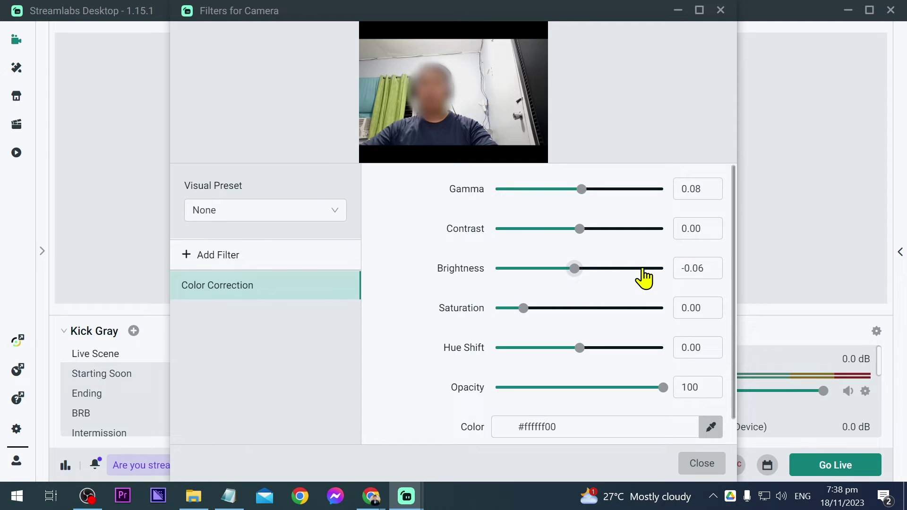
click(716, 263)
click(716, 273)
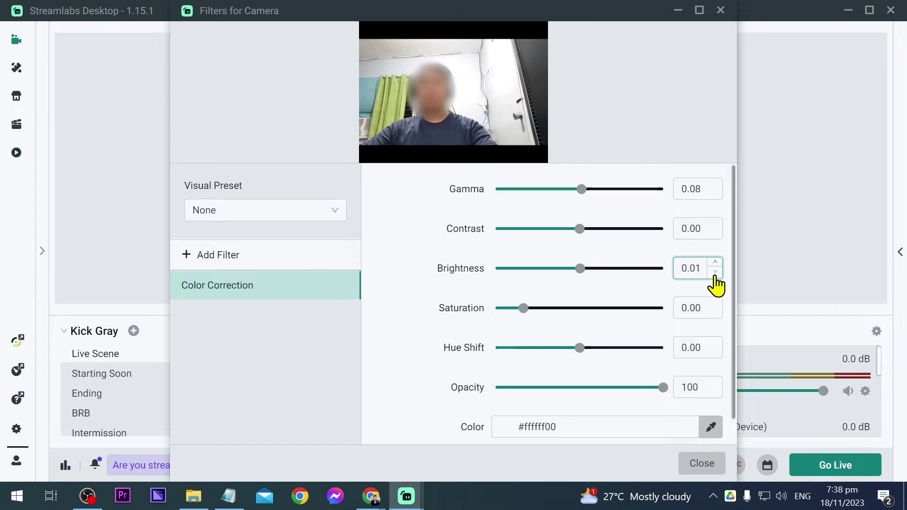
click(716, 274)
click(715, 274)
click(714, 274)
click(715, 264)
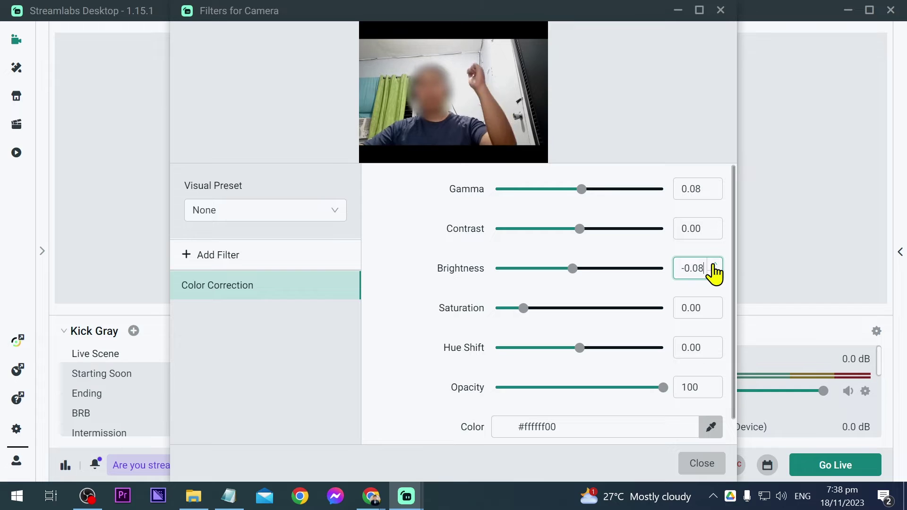
Toggle the Color Correction filter off and on to compare the camera feed.
mouse_move(334, 294)
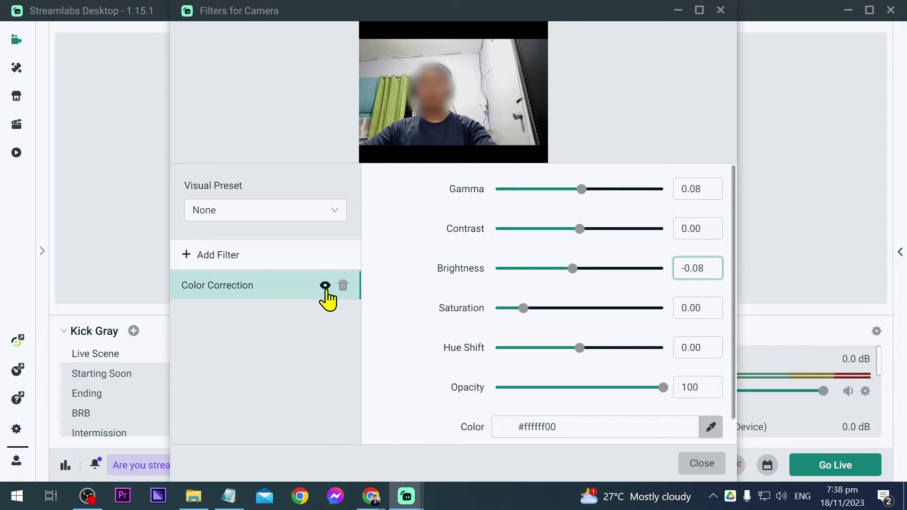
click(325, 287)
click(326, 286)
click(325, 287)
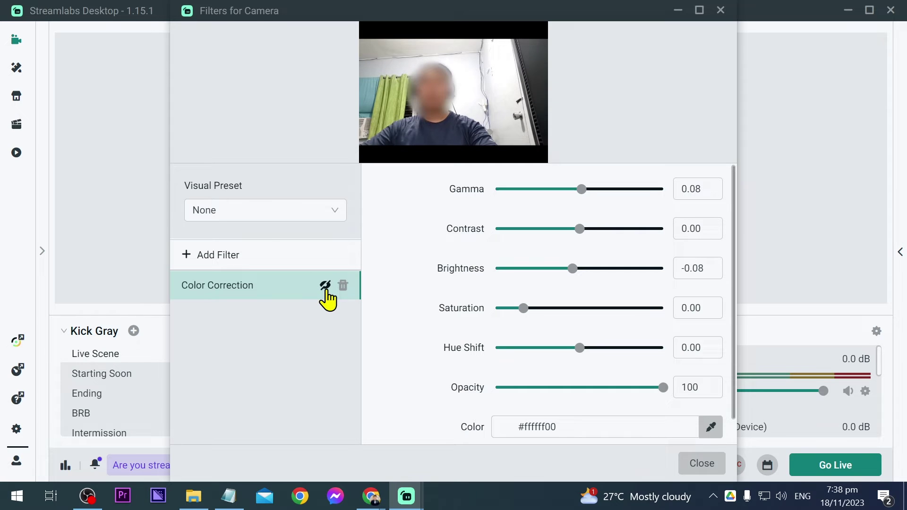
click(325, 286)
click(325, 286)
click(325, 286)
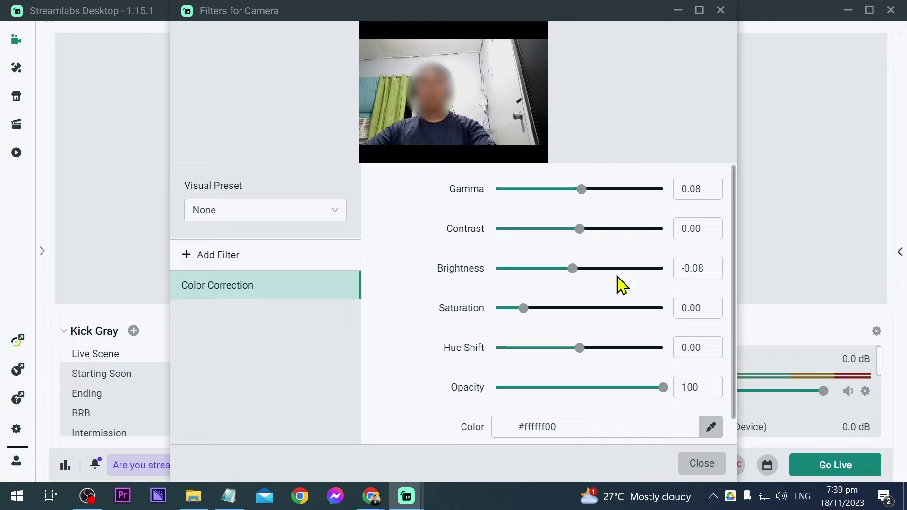
Raise Brightness again and fine-tune it back toward zero, ending at -0.05.
click(715, 266)
click(715, 265)
click(715, 266)
click(715, 266)
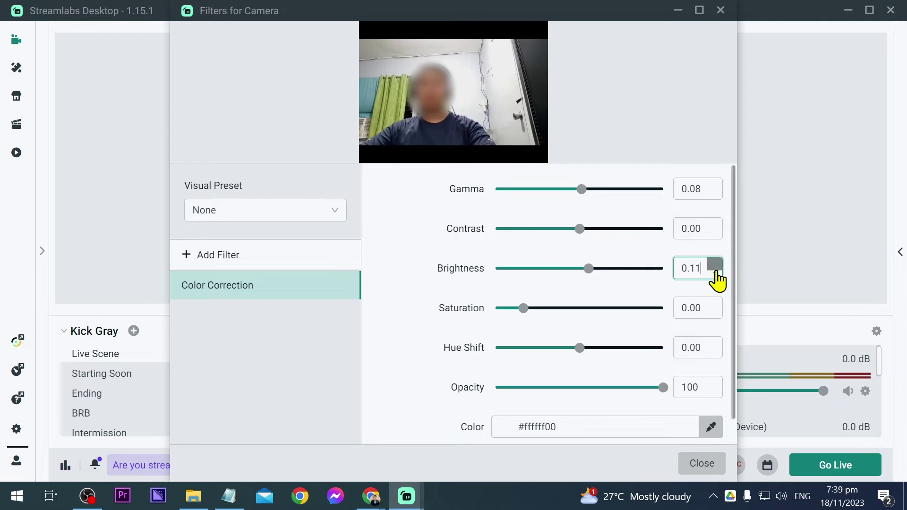
drag(597, 268, 587, 270)
click(715, 274)
click(715, 274)
click(714, 274)
click(715, 274)
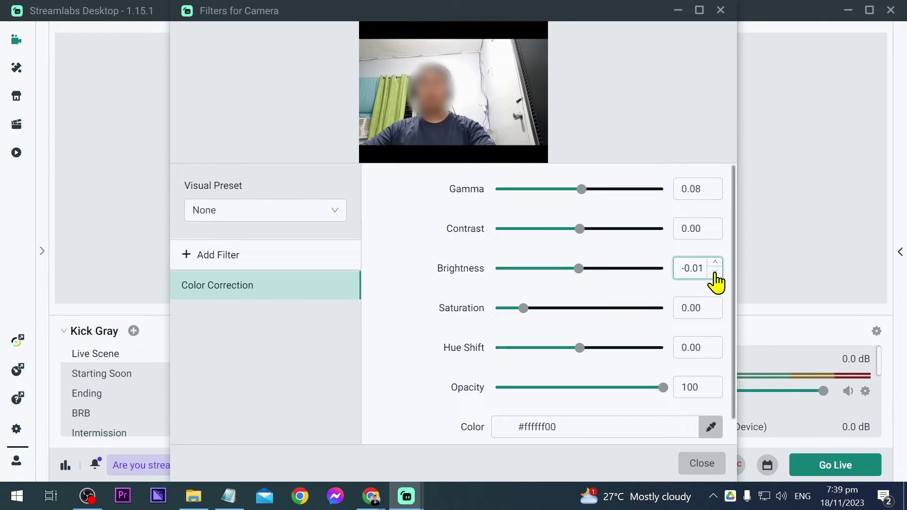
scroll(716, 282, down, 1)
Change the Contrast value in the camera's Color Correction filter.
mouse_move(581, 216)
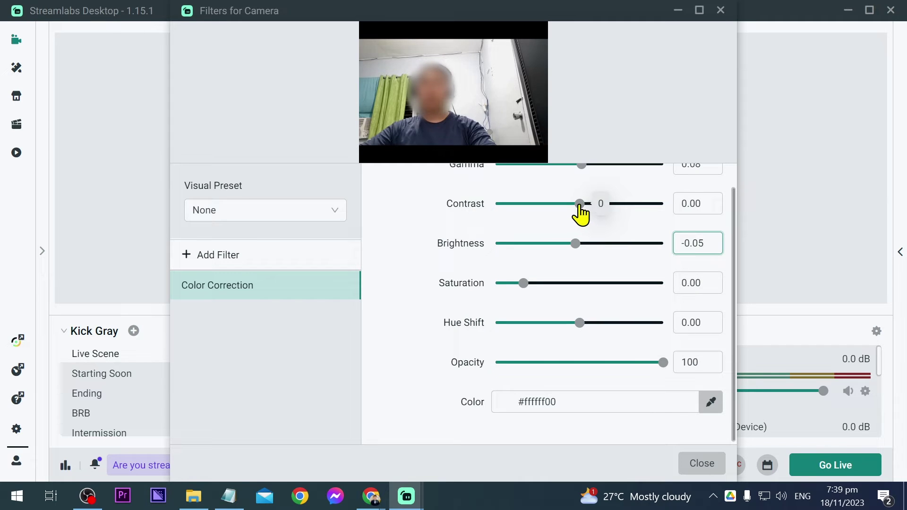
mouse_move(579, 207)
mouse_down()
mouse_move(592, 207)
mouse_move(569, 207)
mouse_move(576, 217)
mouse_up()
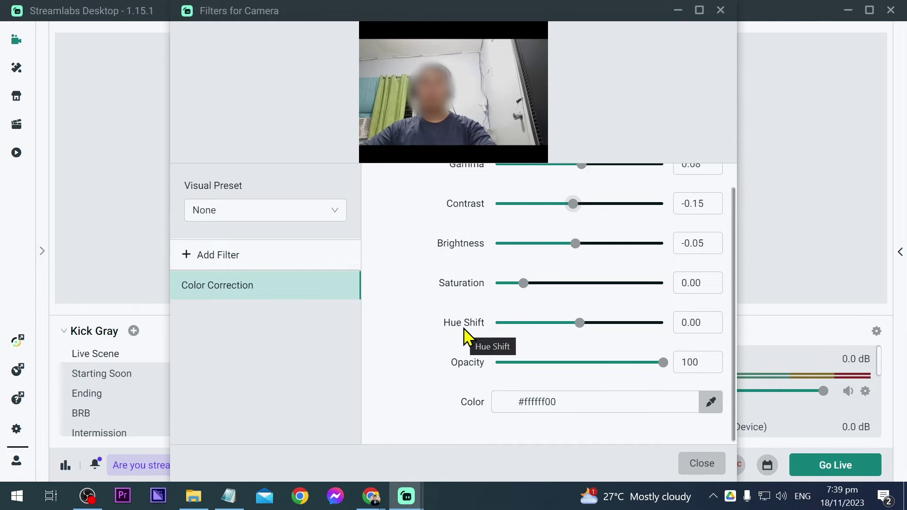
Try strong Hue Shift tints, pushing it up to about 68 and back.
mouse_move(578, 336)
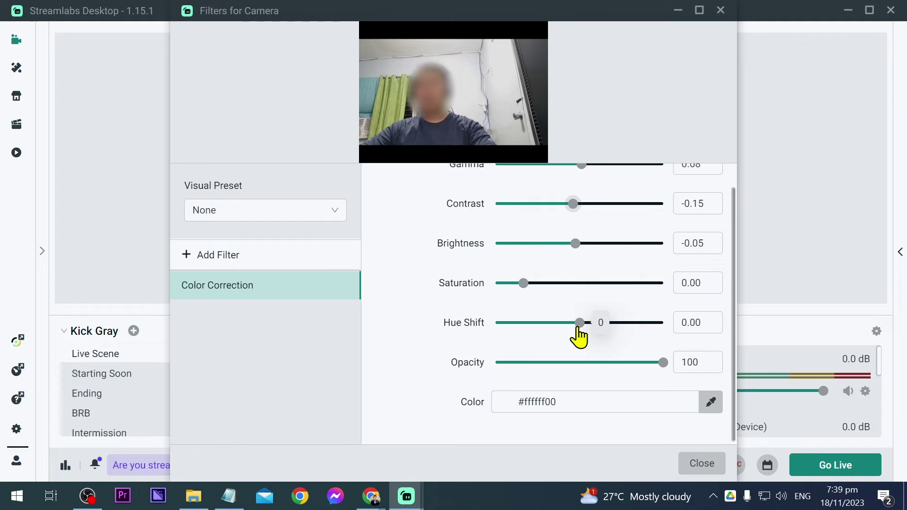
drag(580, 331, 612, 330)
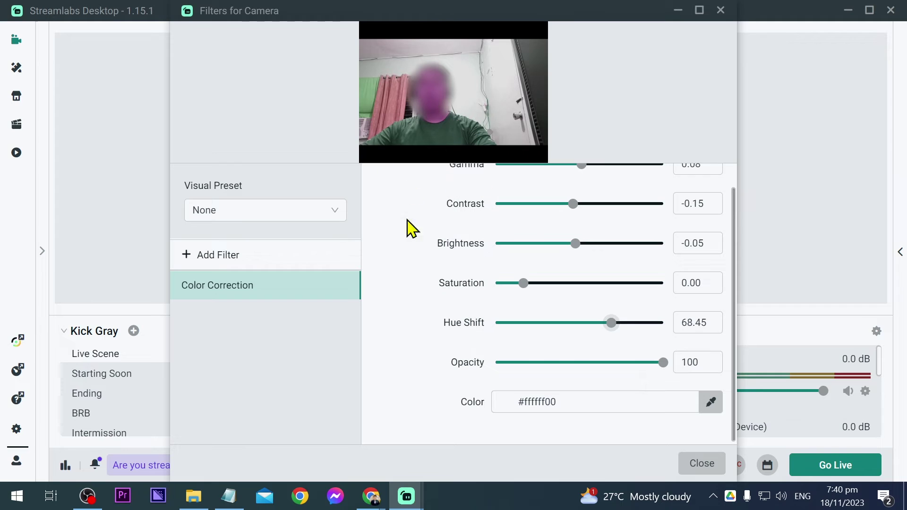
mouse_move(611, 324)
mouse_down()
mouse_move(573, 324)
mouse_move(598, 325)
mouse_up()
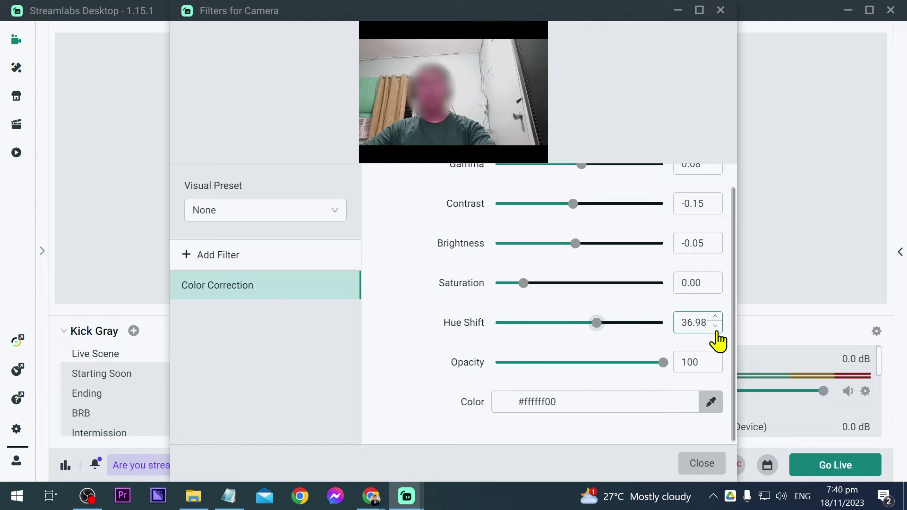
Enter a Hue Shift of 1, then replace it with 0.40.
click(715, 331)
double_click(695, 324)
text(1)
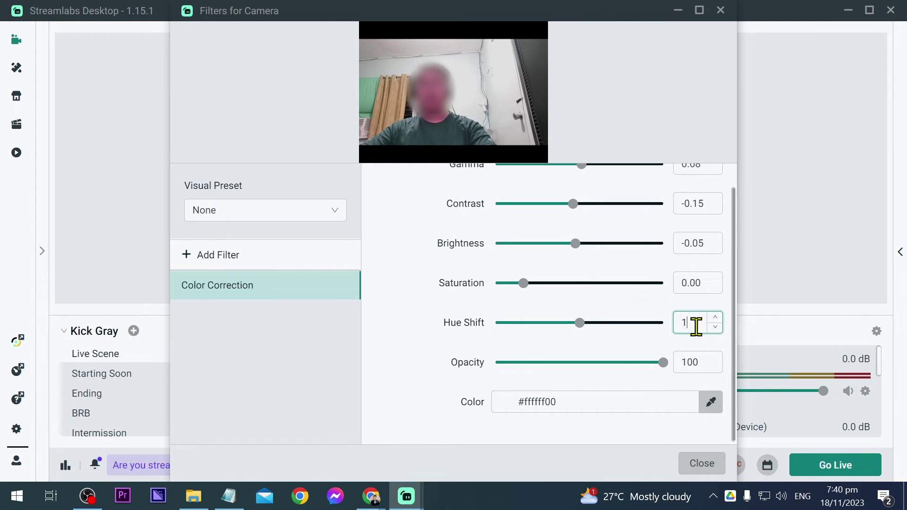
click(636, 310)
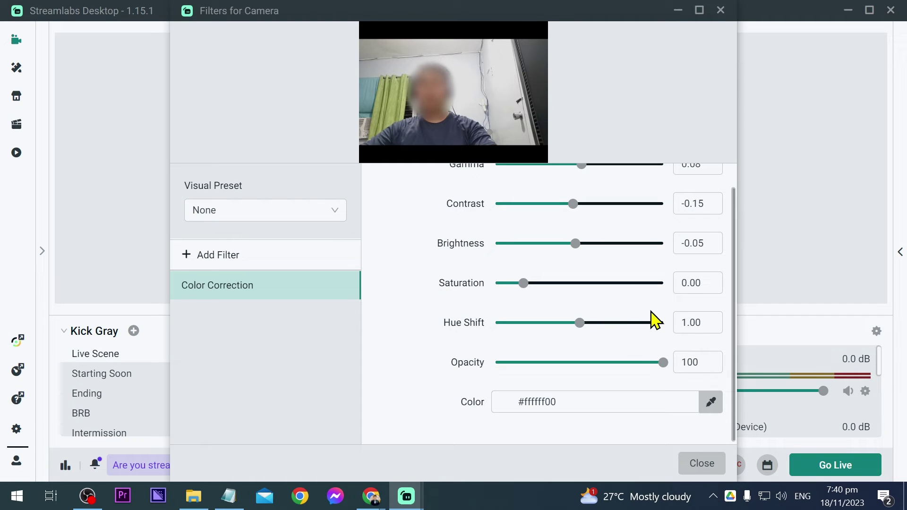
click(693, 320)
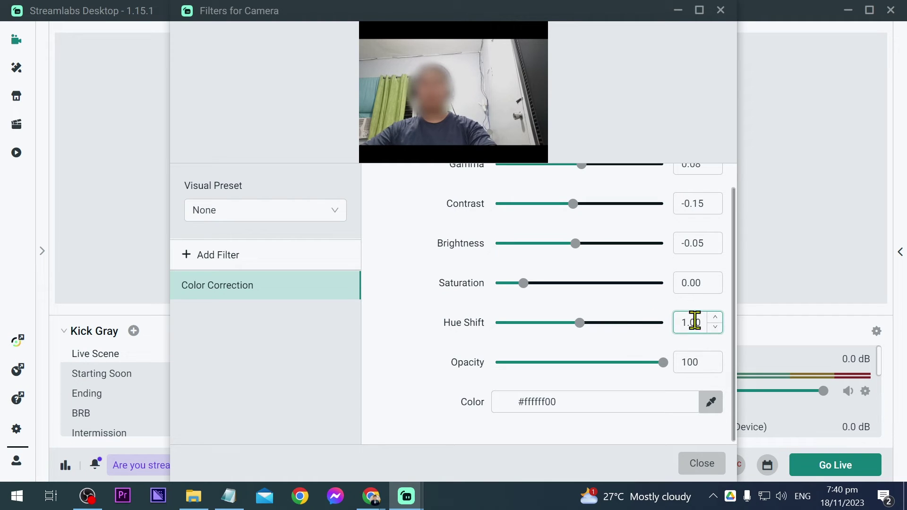
double_click(694, 316)
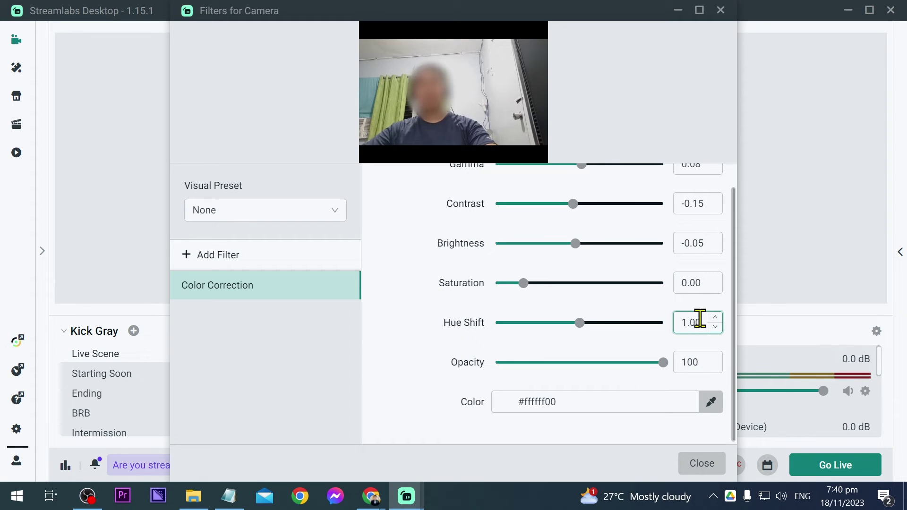
double_click(700, 319)
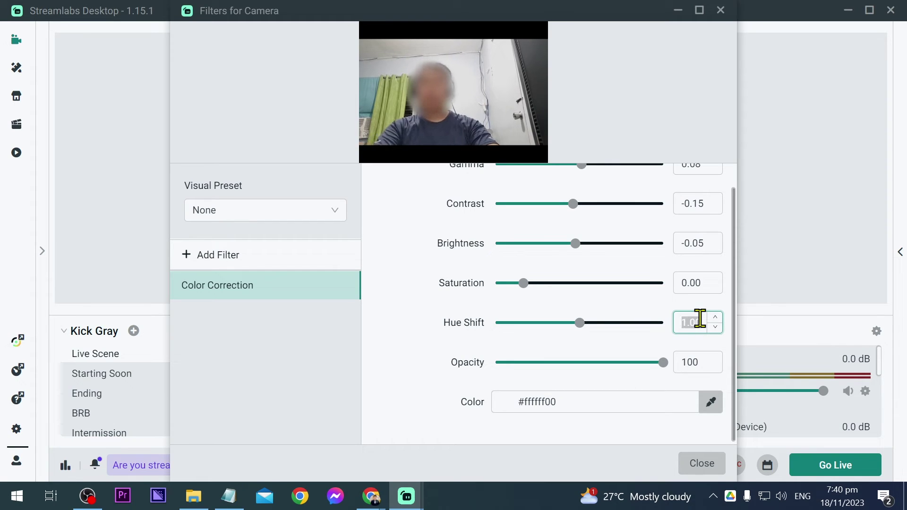
text(0.40)
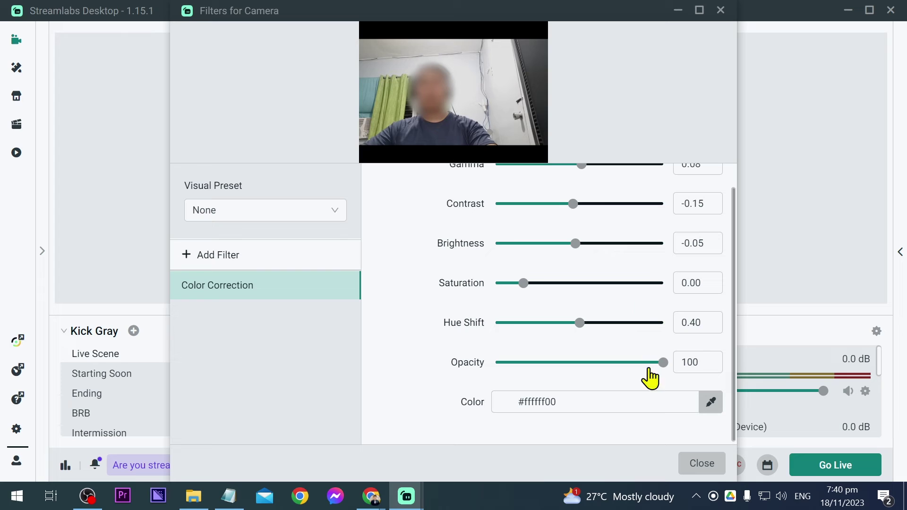
mouse_move(663, 367)
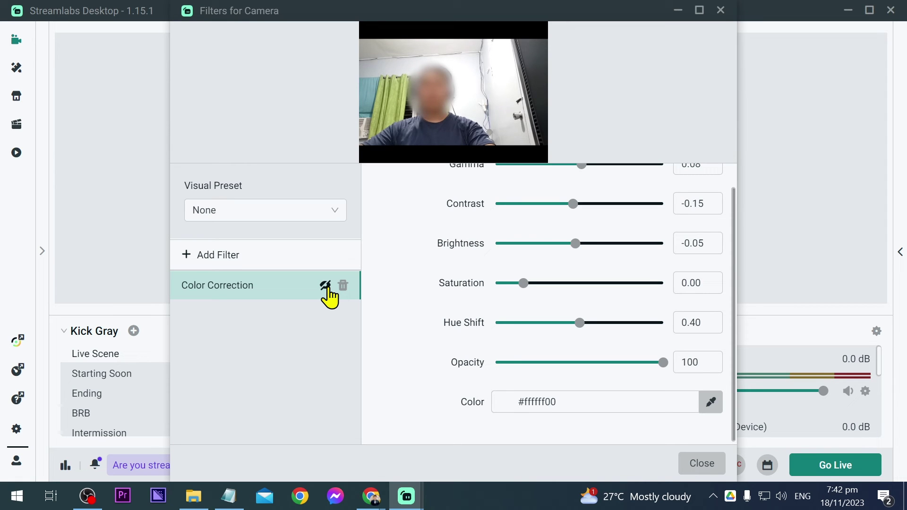
Re-enable Color Correction, keep Visual Preset at None, and close the filter window.
click(326, 287)
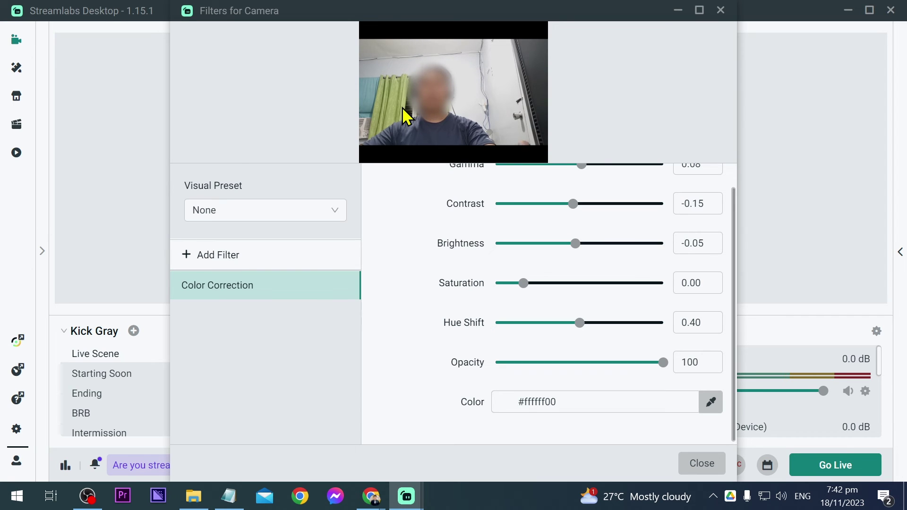
click(336, 212)
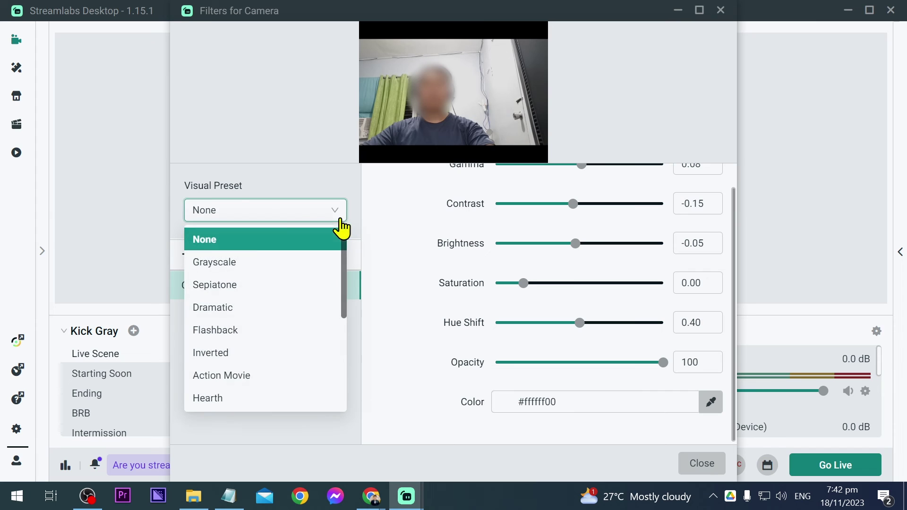
scroll(279, 374, down, 2)
scroll(279, 378, up, 2)
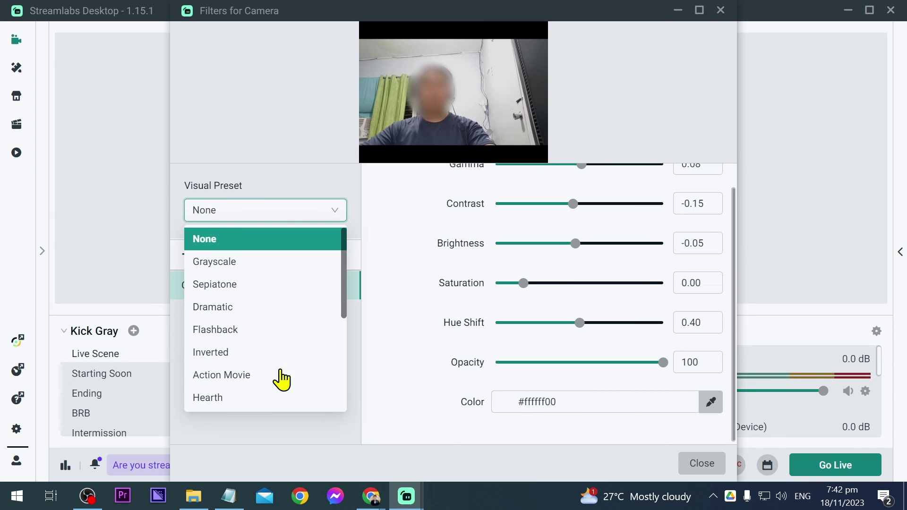
scroll(280, 378, down, 2)
click(431, 259)
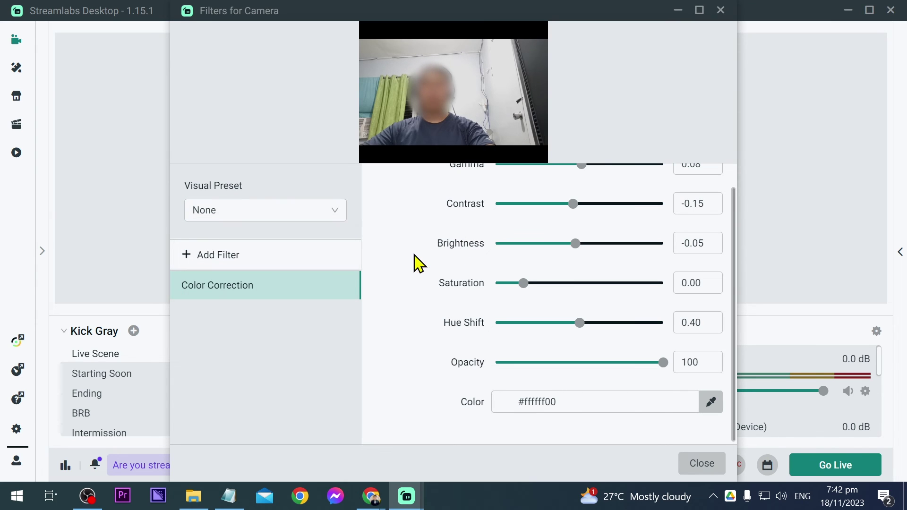
click(690, 465)
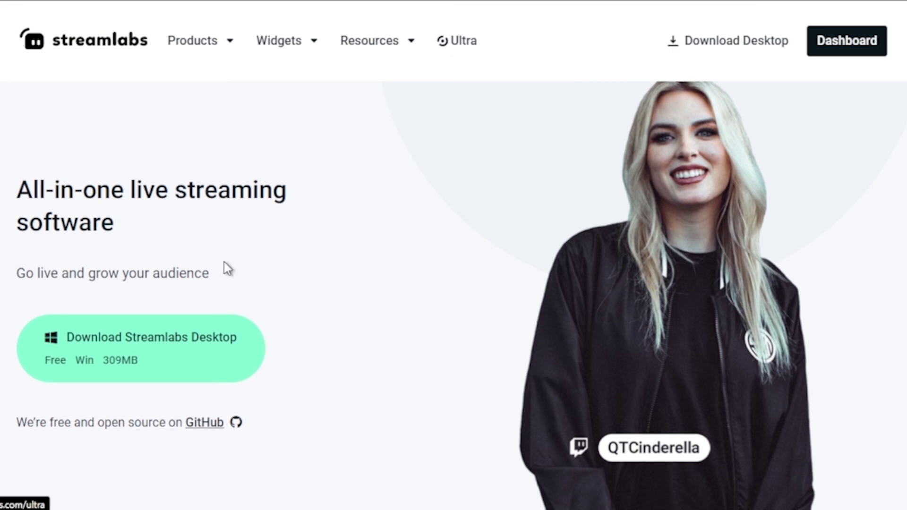
Scroll through the Streamlabs Ultra and video editor pages.
scroll(256, 264, down, 8)
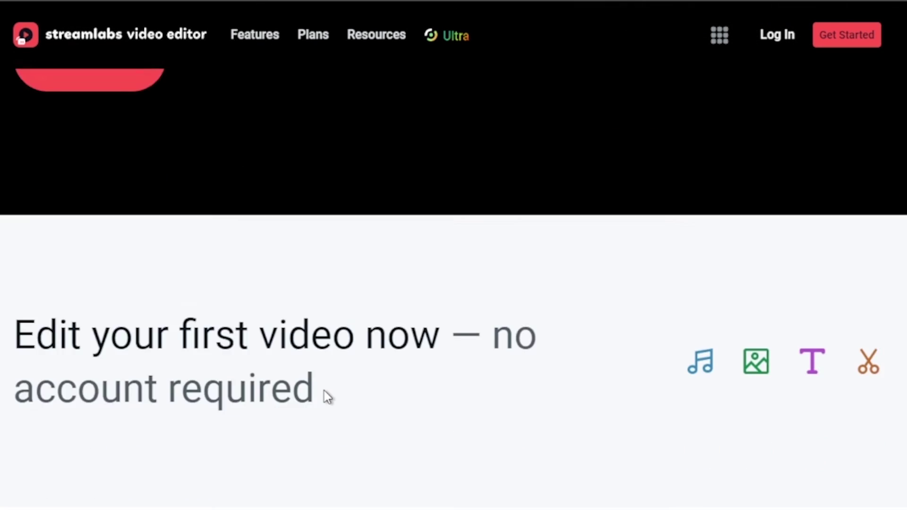
scroll(325, 390, down, 12)
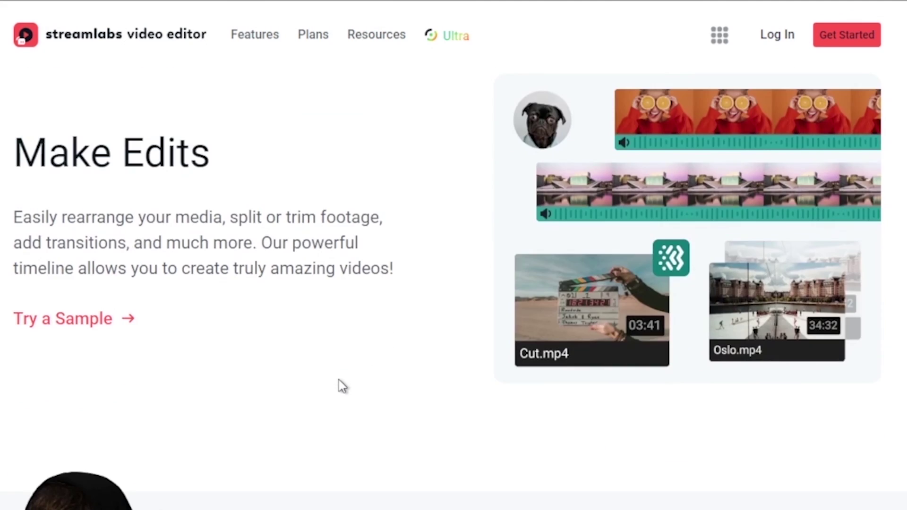
scroll(340, 381, down, 5)
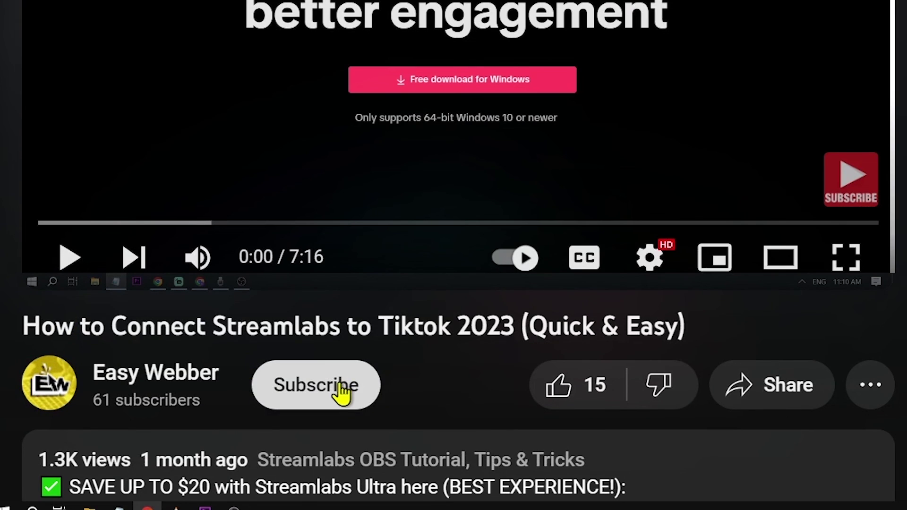
Subscribe to the YouTube channel with All notifications and like the tutorial video.
click(340, 389)
click(436, 384)
click(380, 187)
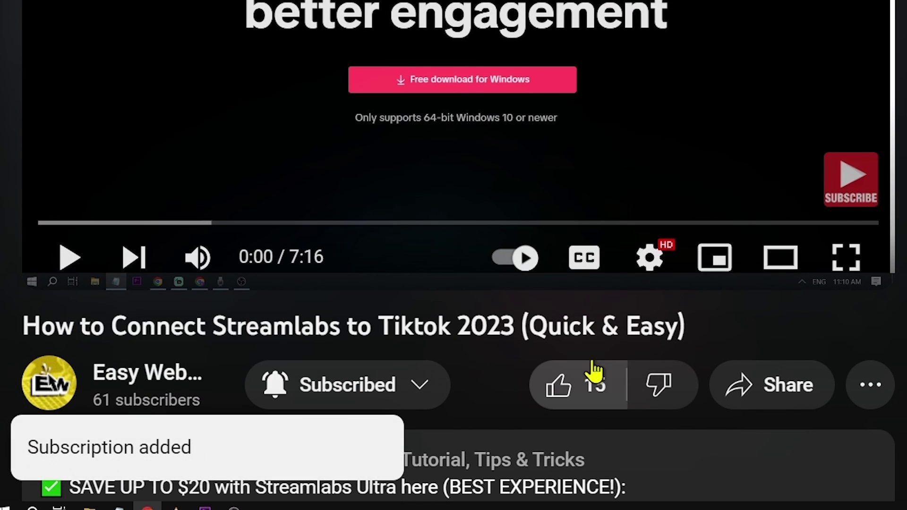
click(597, 392)
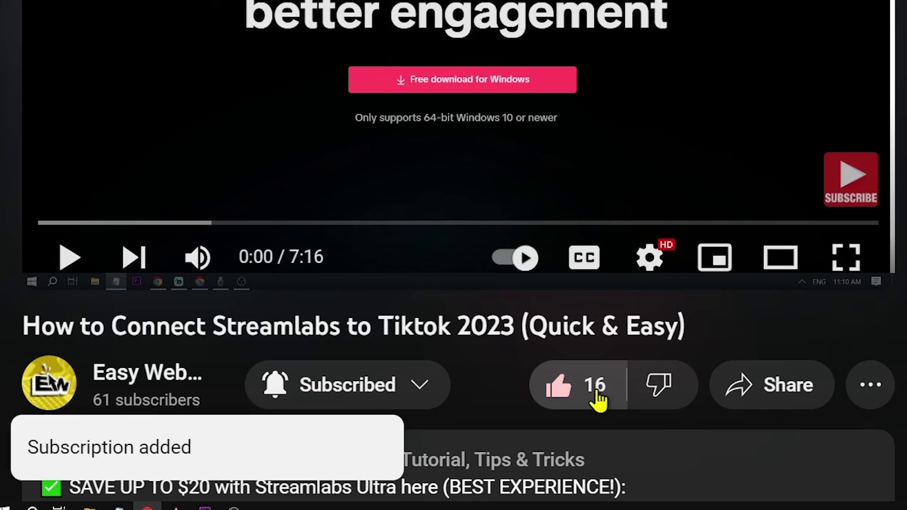